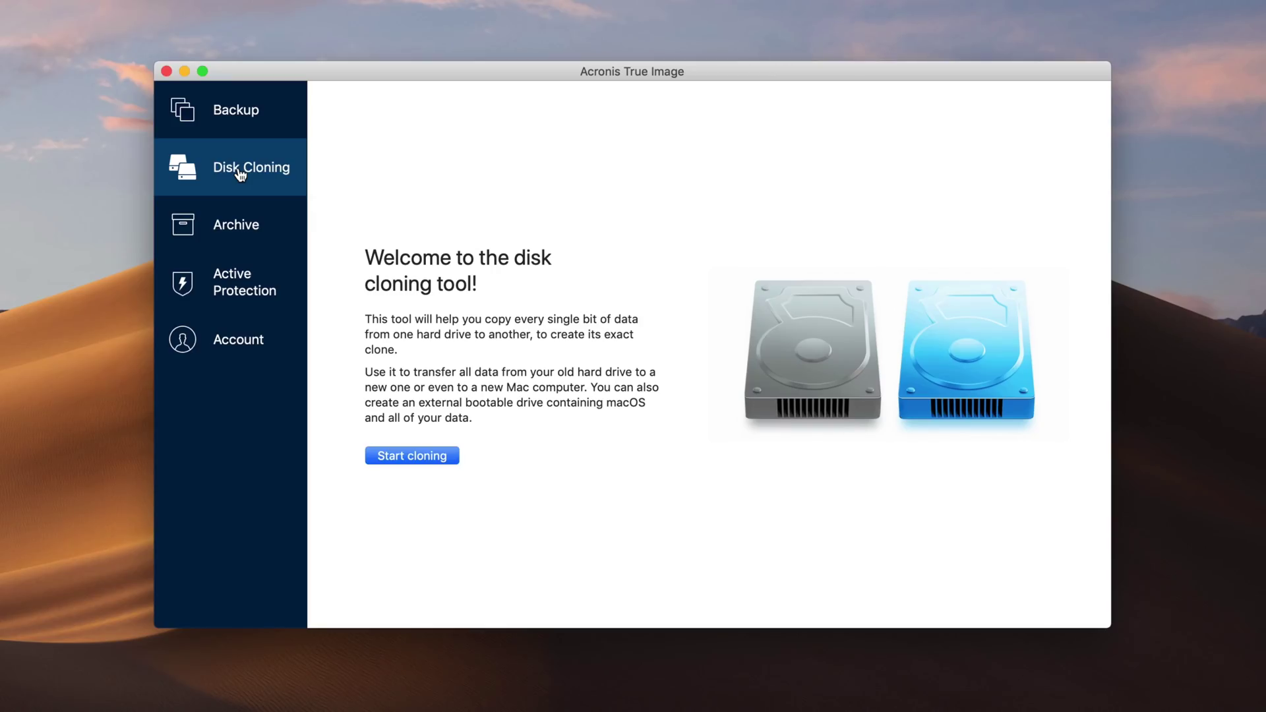
Step: Look over the Archive, Active Protection and Account pages in turn
left_click(235, 225)
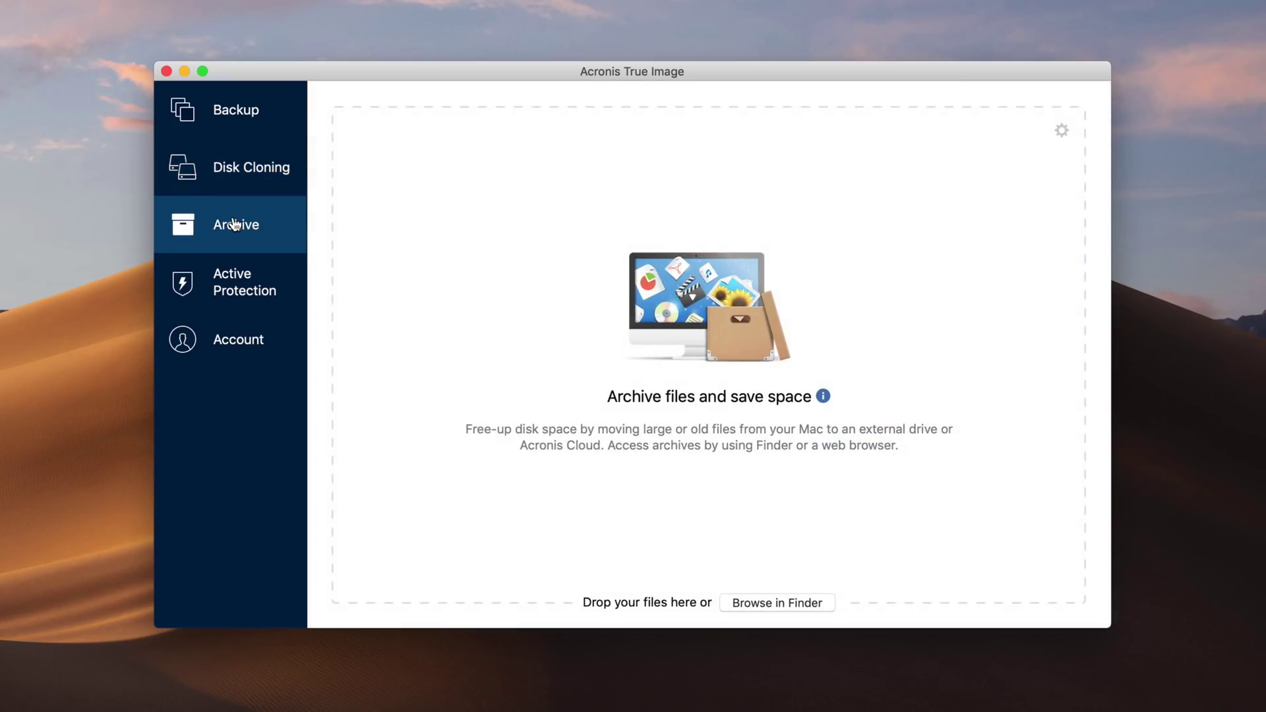
left_click(238, 282)
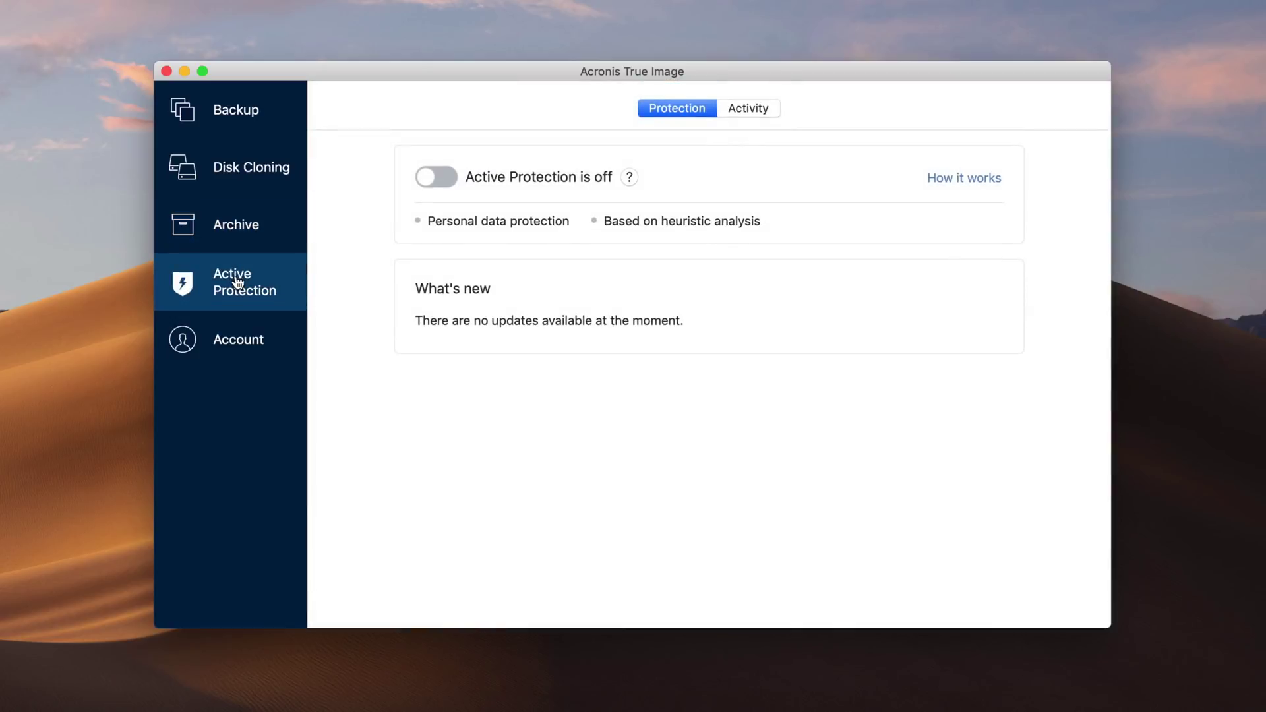
left_click(241, 334)
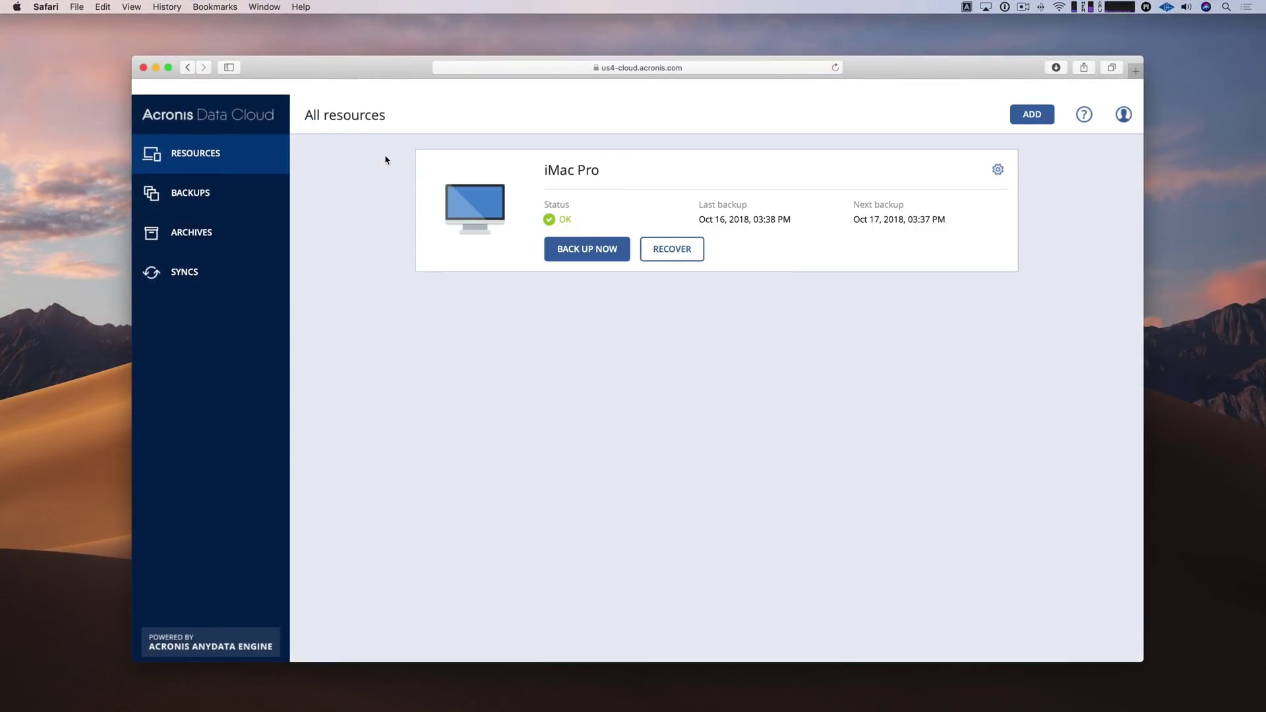
Step: Browse the Keep me cloud backup through Users and the user folder to Documents/Keep me
left_click(182, 199)
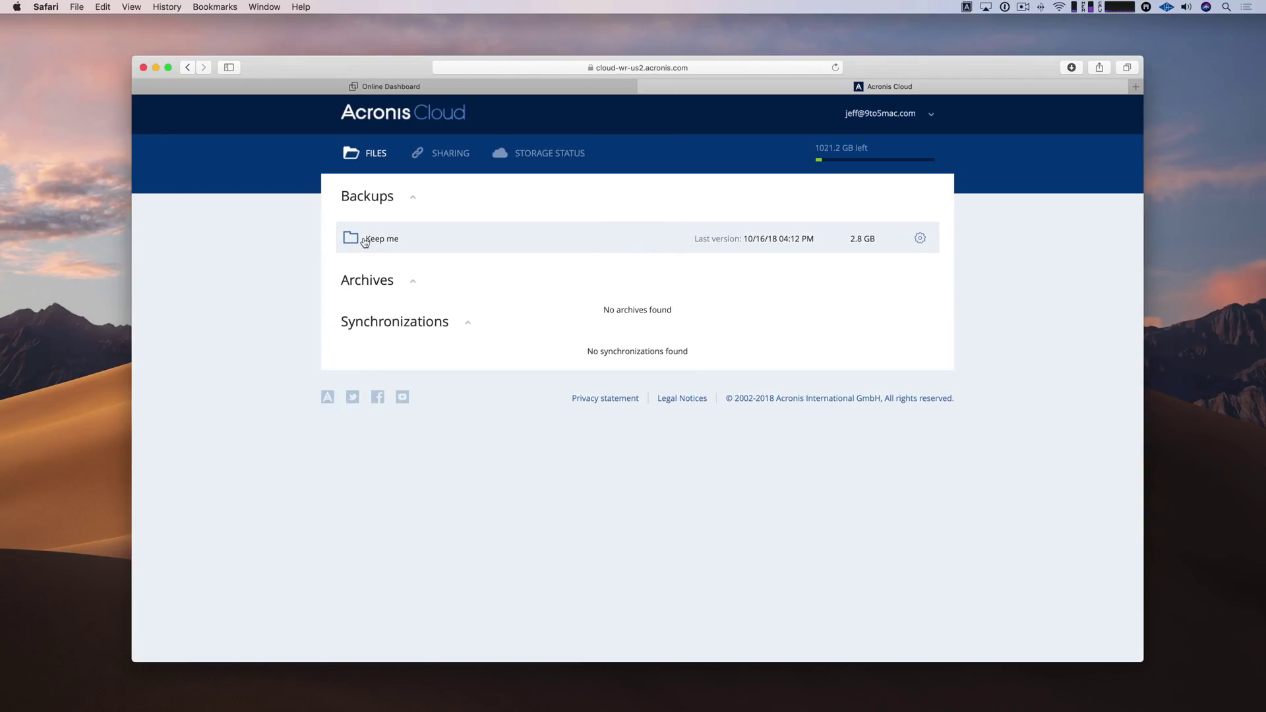
left_click(366, 242)
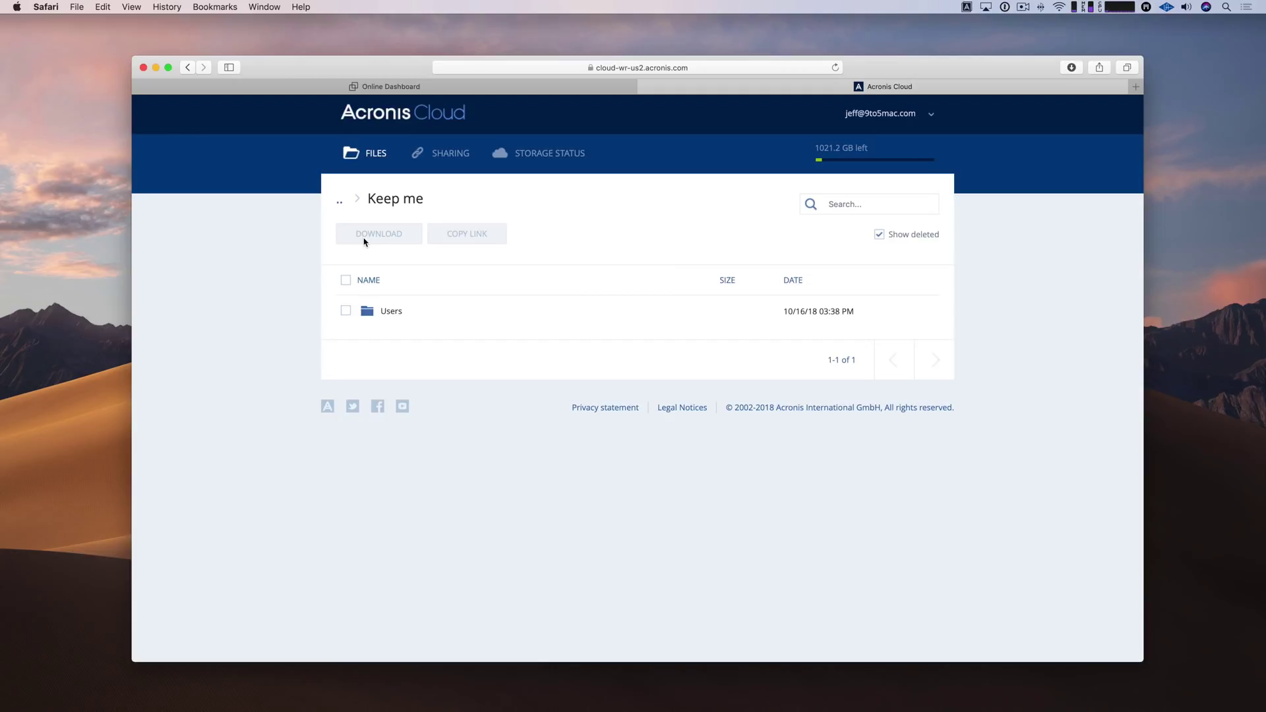
left_click(369, 314)
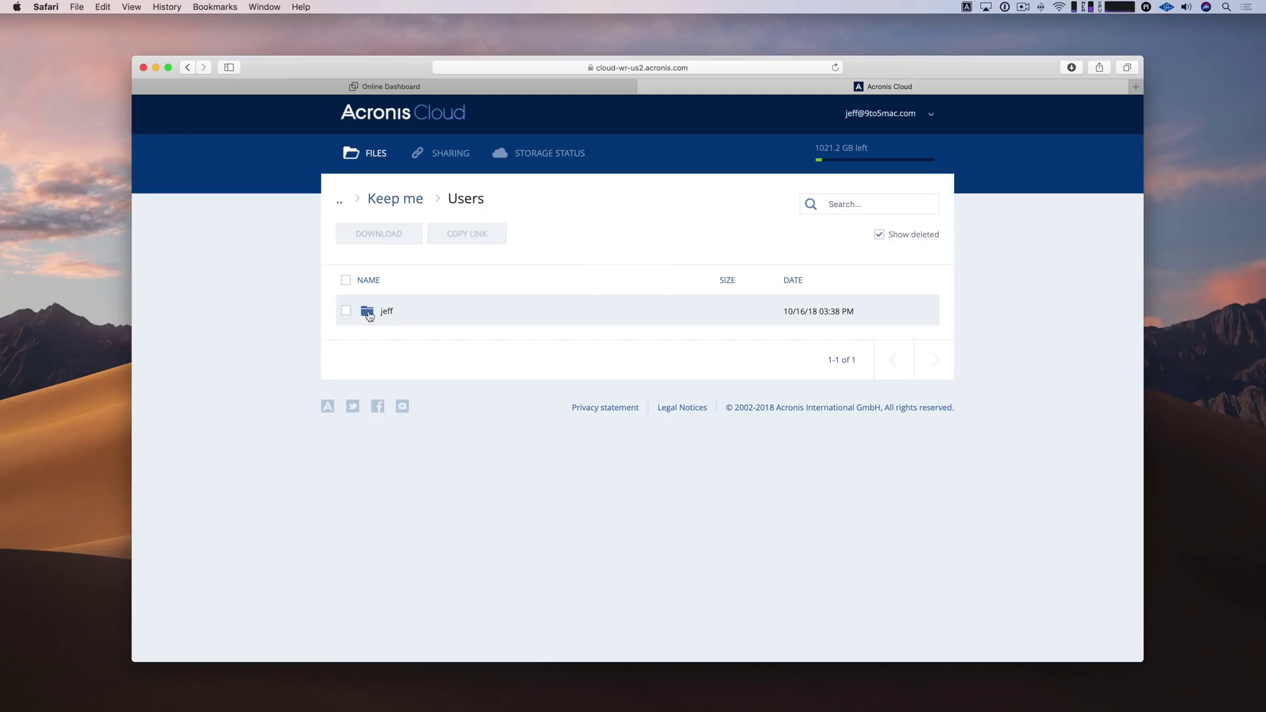
left_click(369, 314)
left_click(368, 314)
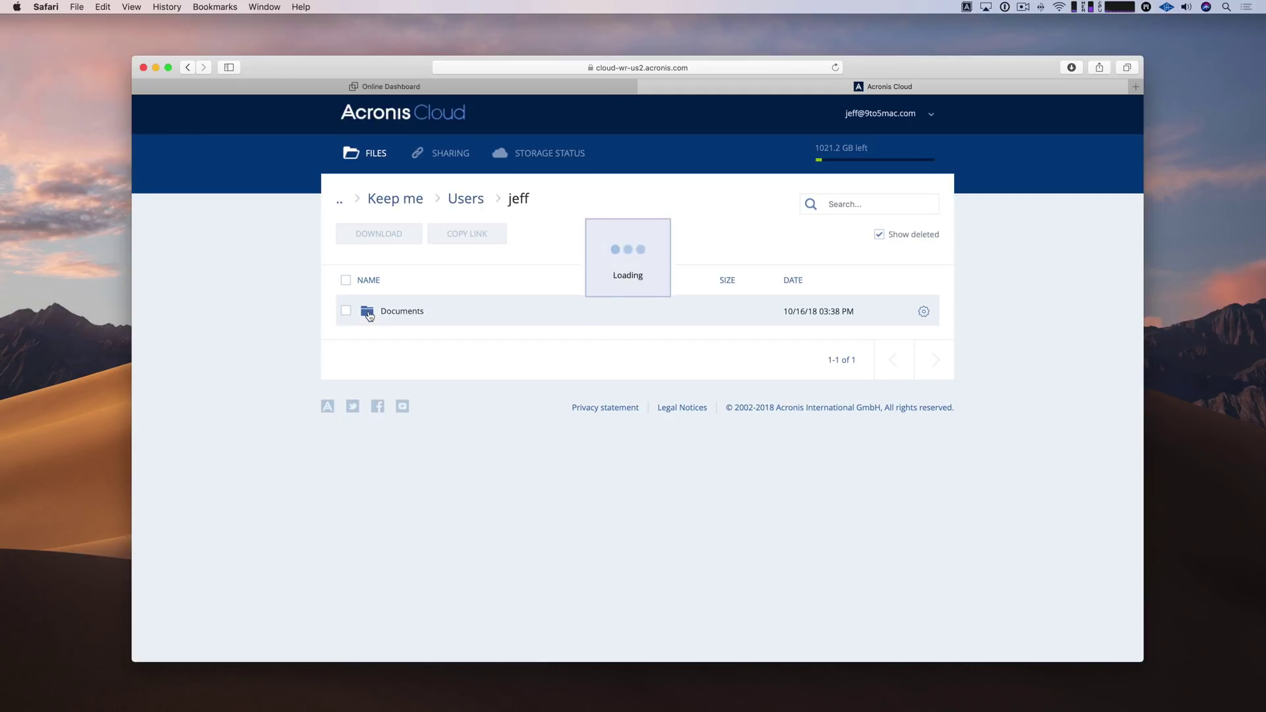
left_click(369, 314)
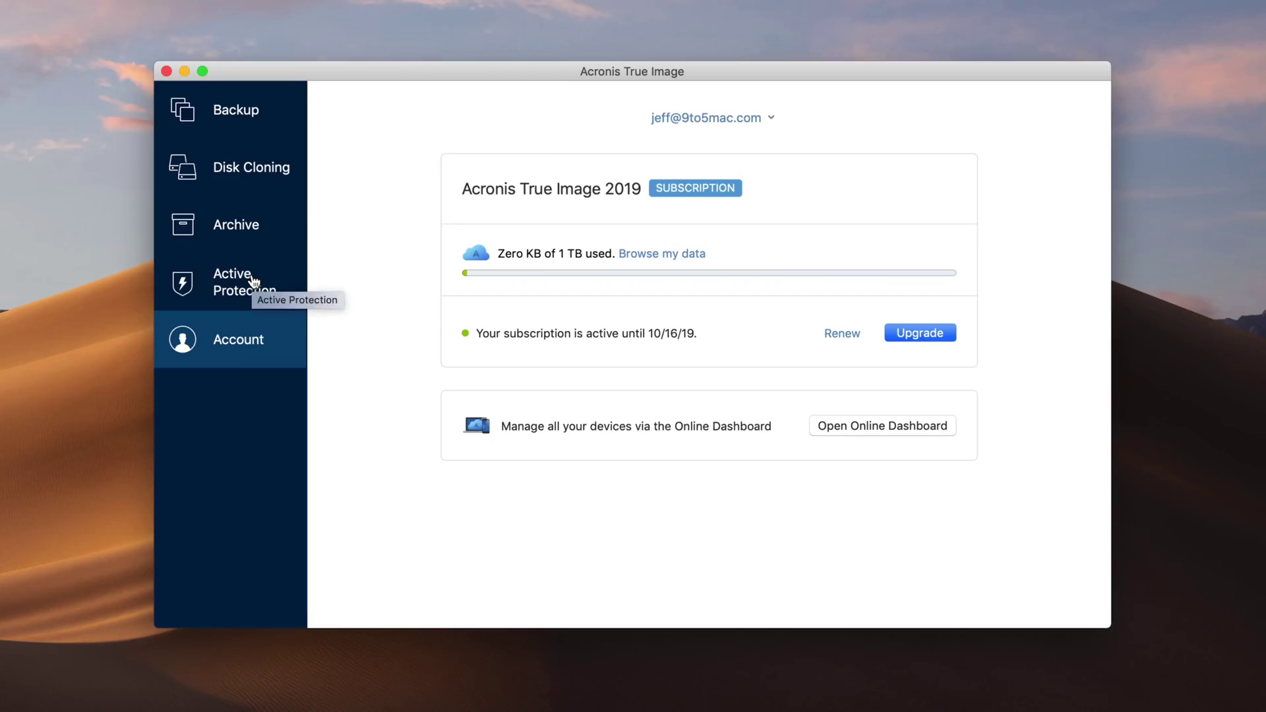
Step: Switch the Active Protection toggle on from its sidebar page
left_click(254, 282)
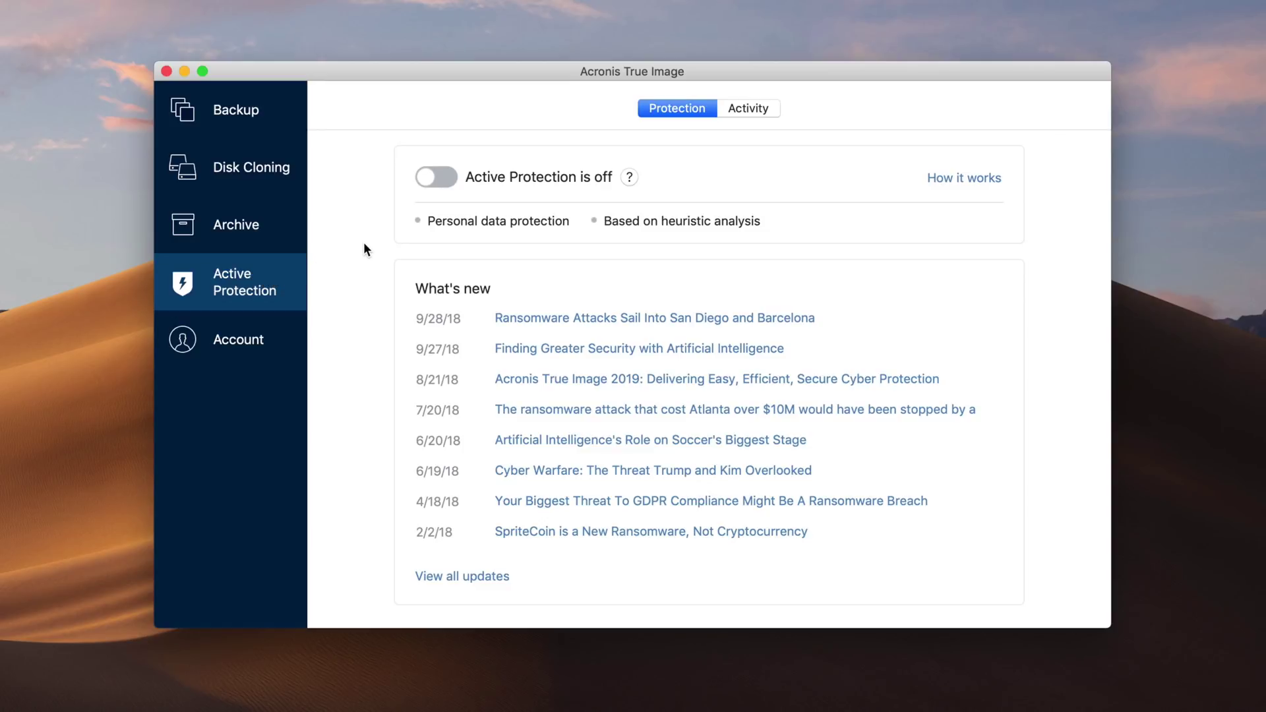
left_click(432, 178)
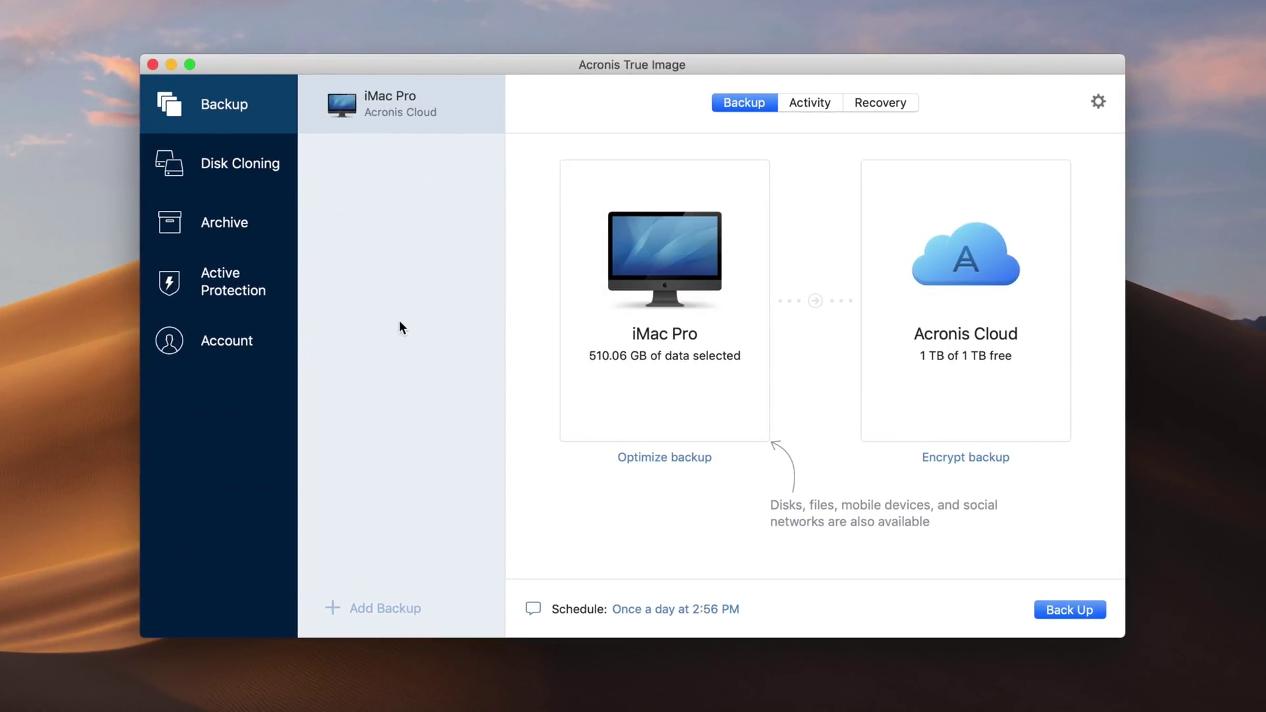
Step: Review the source and destination lists, keeping iMac Pro to Acronis Cloud unchanged
mouse_move(664, 260)
left_click(682, 260)
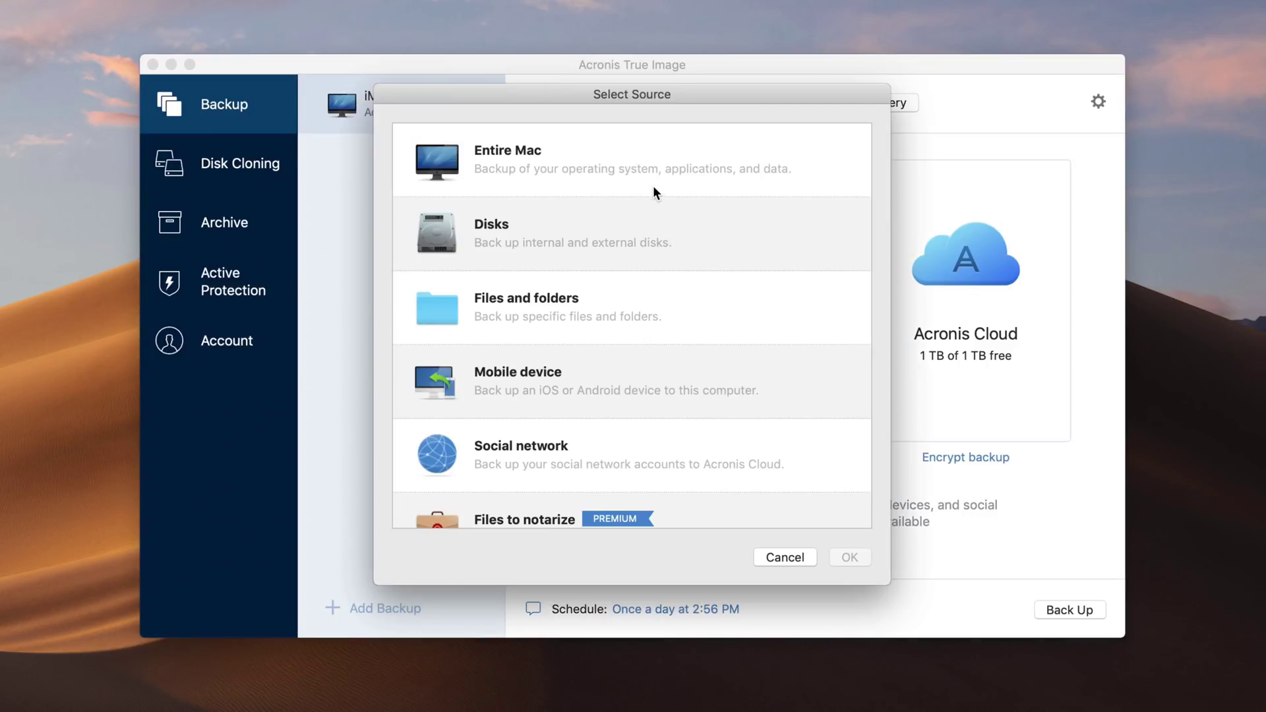
scroll(657, 217, "down", 1)
scroll(659, 217, "down", 2)
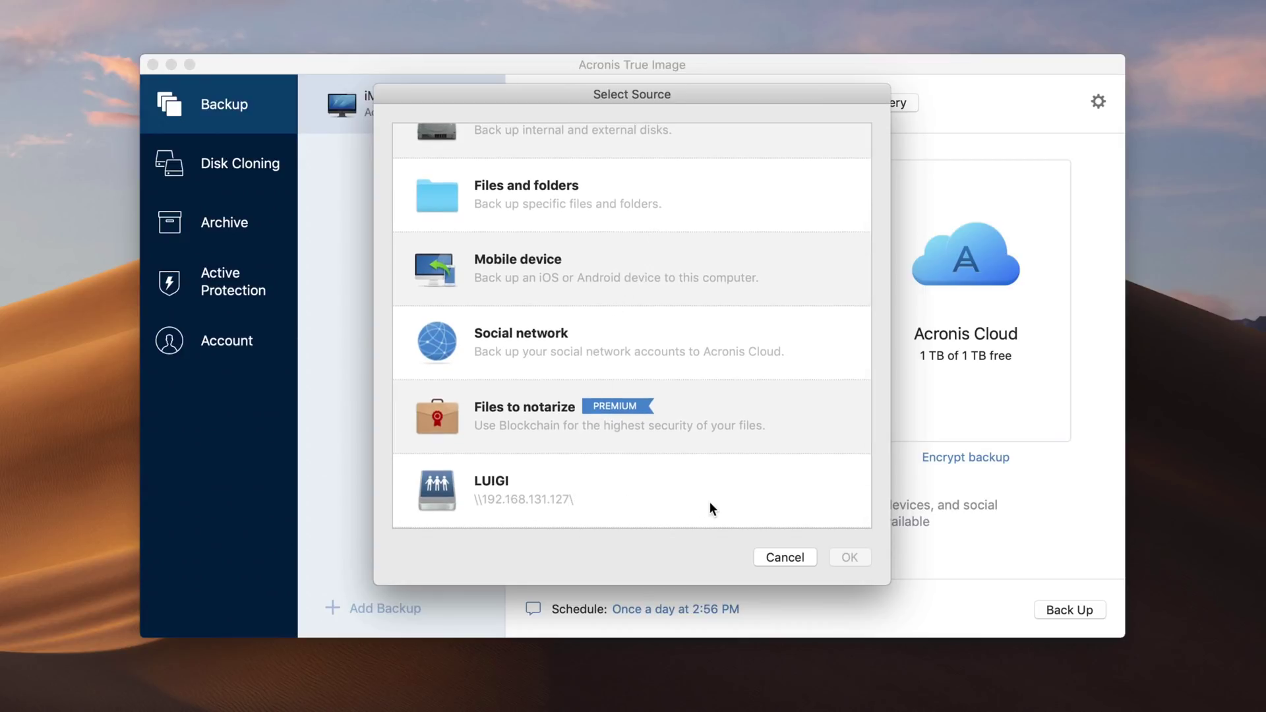
left_click(773, 557)
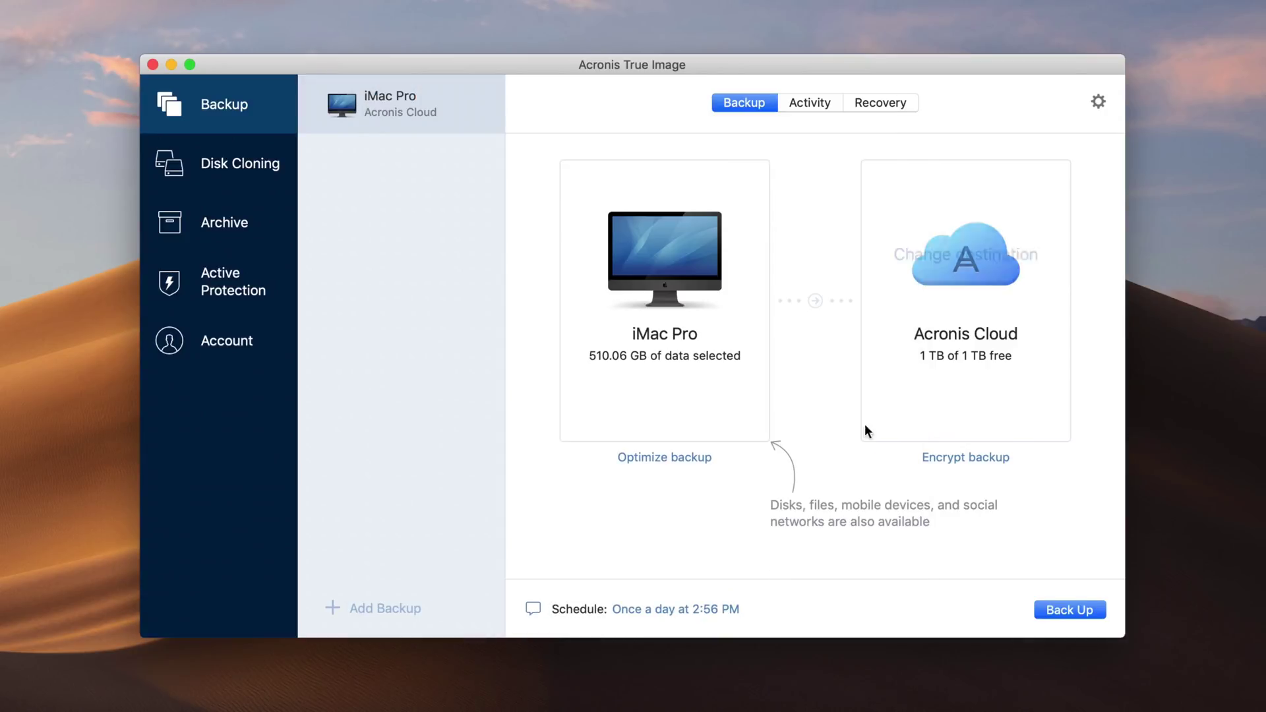
left_click(982, 254)
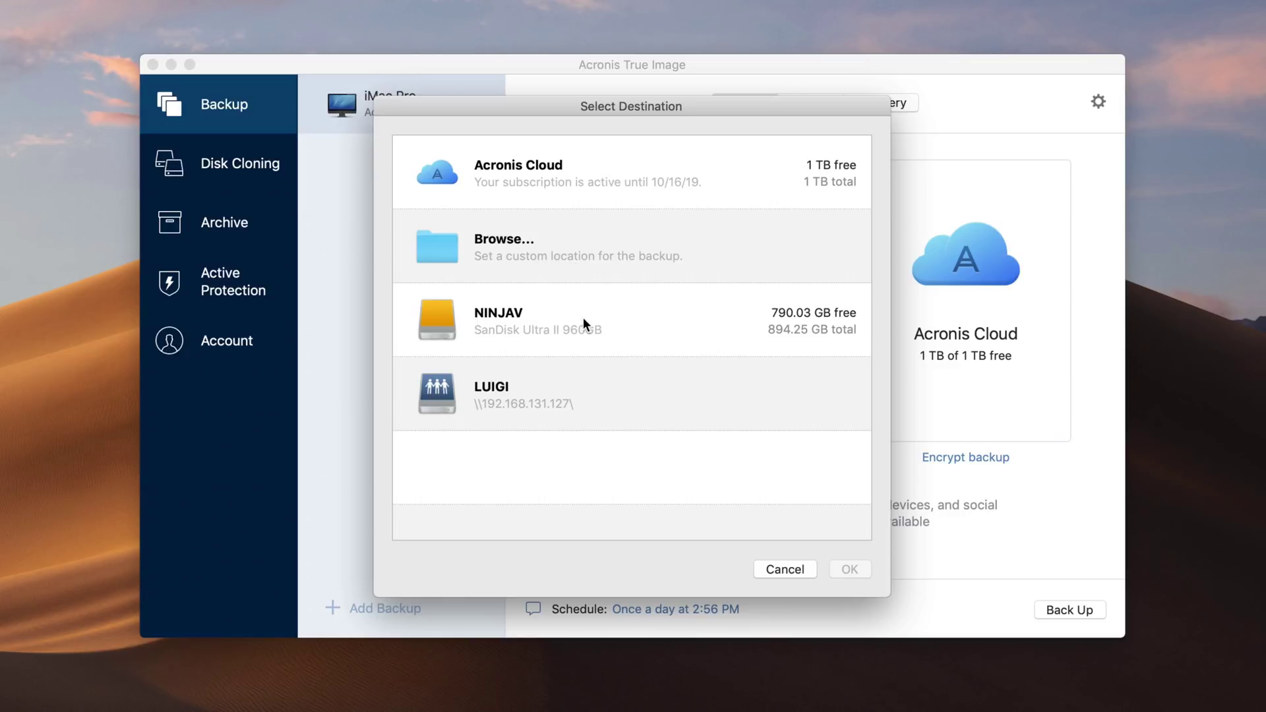
left_click(790, 571)
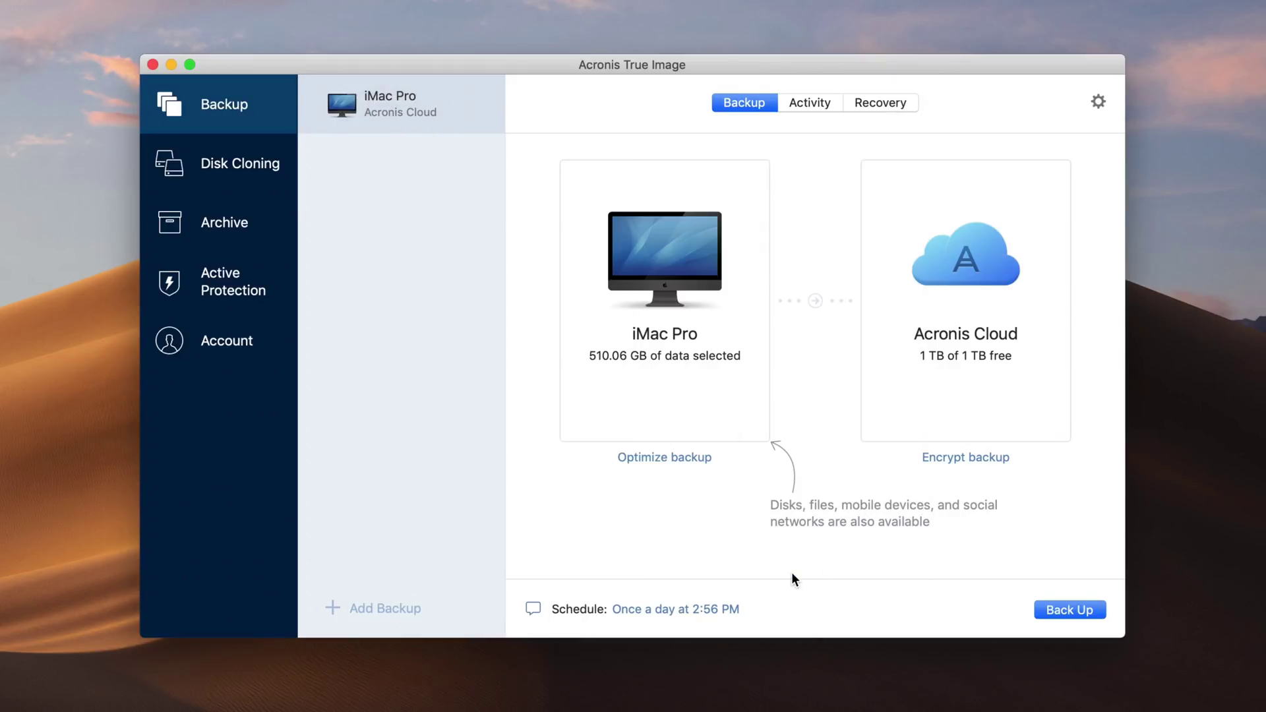
Step: Browse Cleanup, Encryption, Exclusions and Network options, then schedule the Seagate backup for drive connection
left_click(1097, 103)
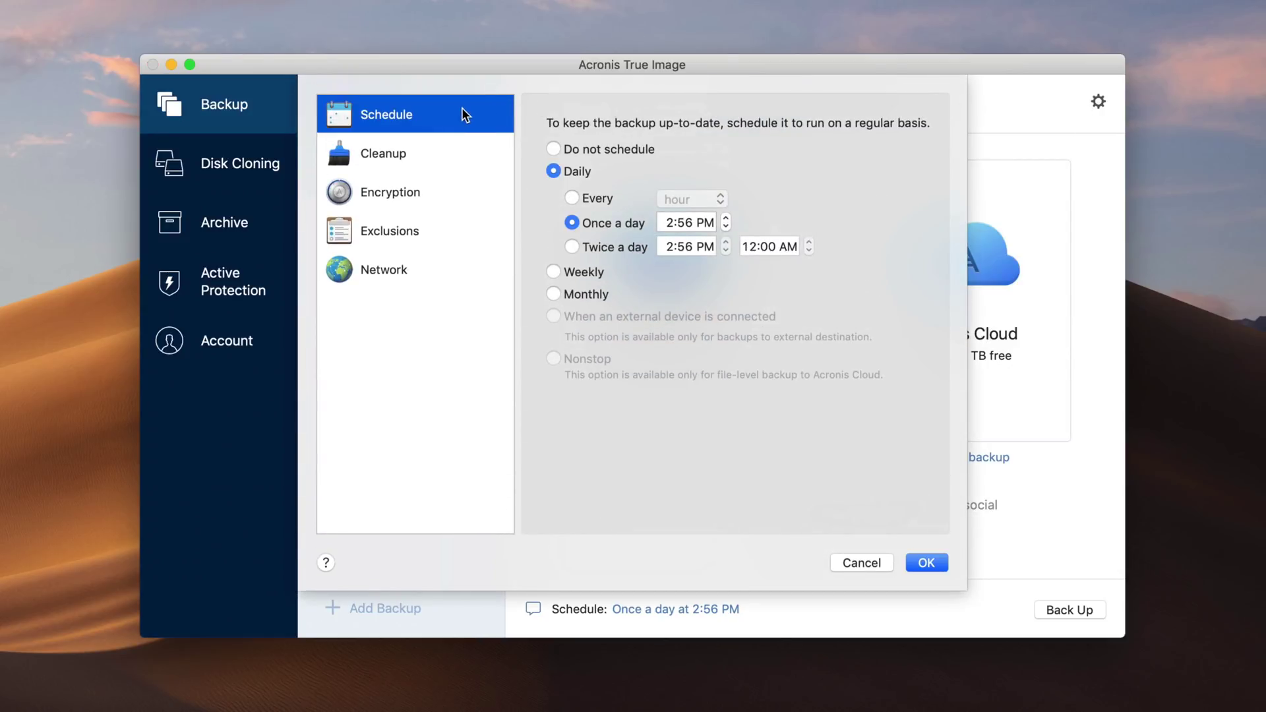
left_click(436, 152)
left_click(420, 188)
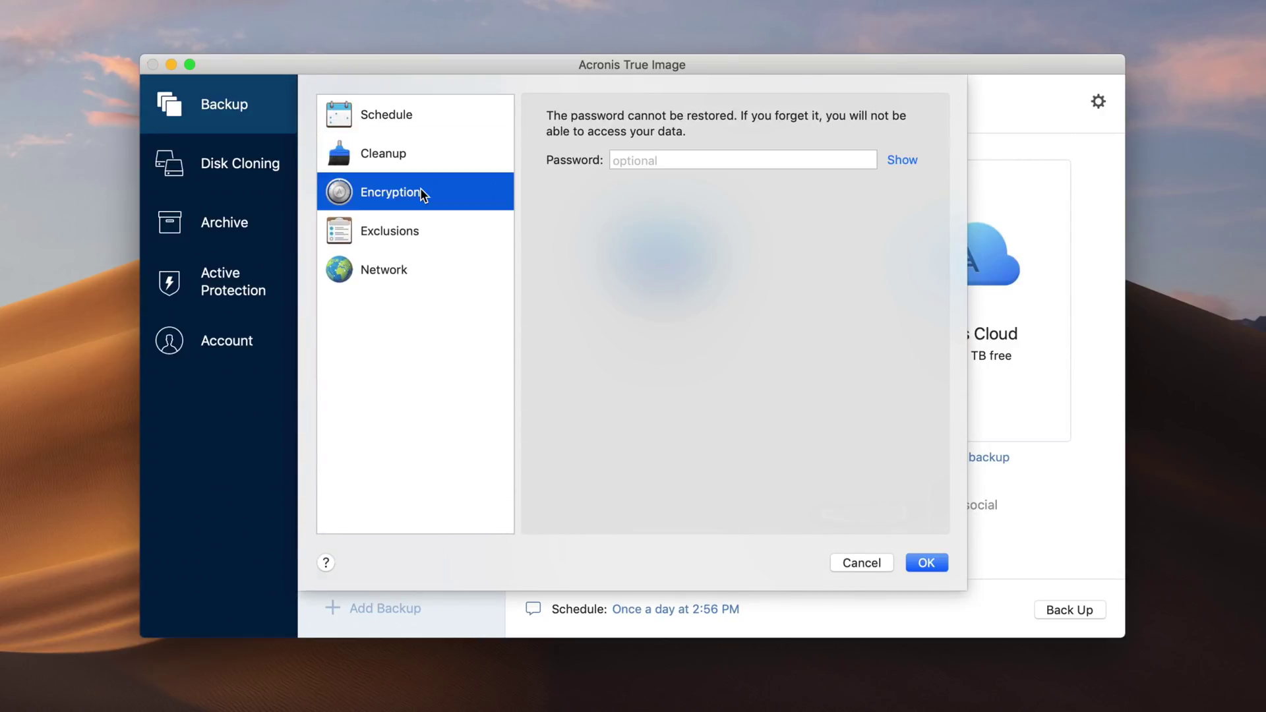
left_click(419, 228)
left_click(409, 269)
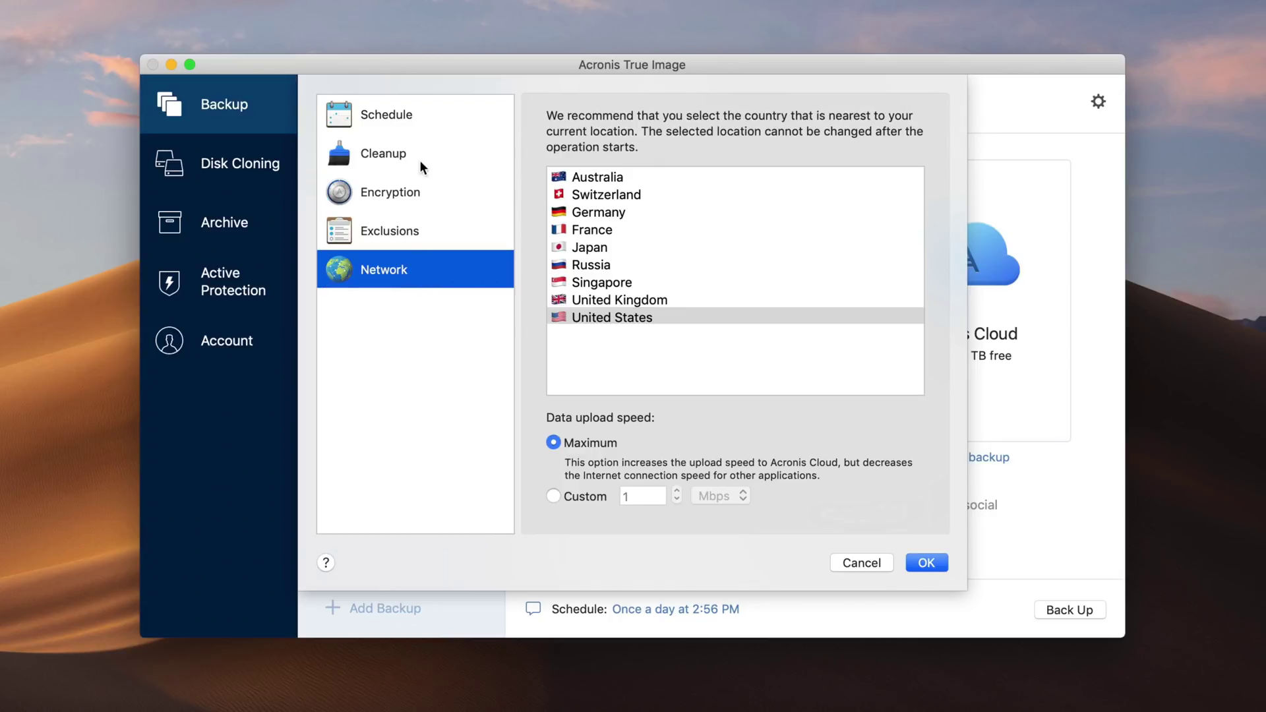
left_click(425, 129)
left_click(857, 564)
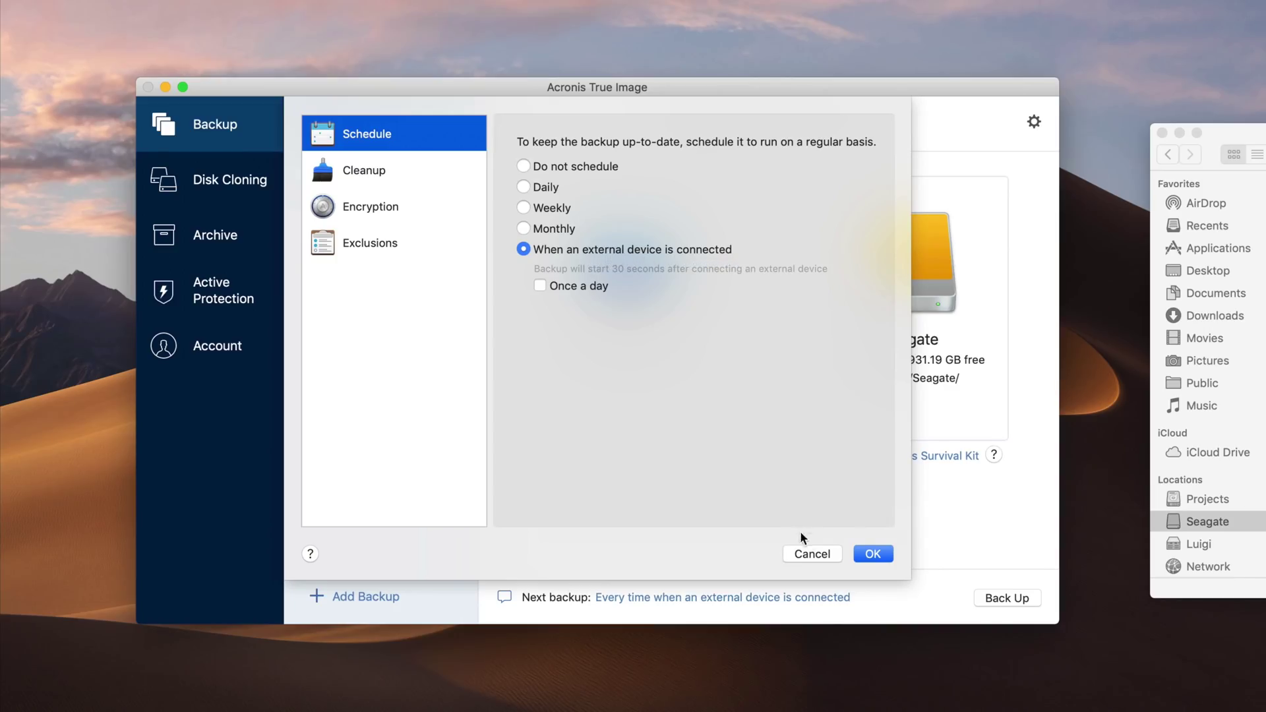
left_click(818, 554)
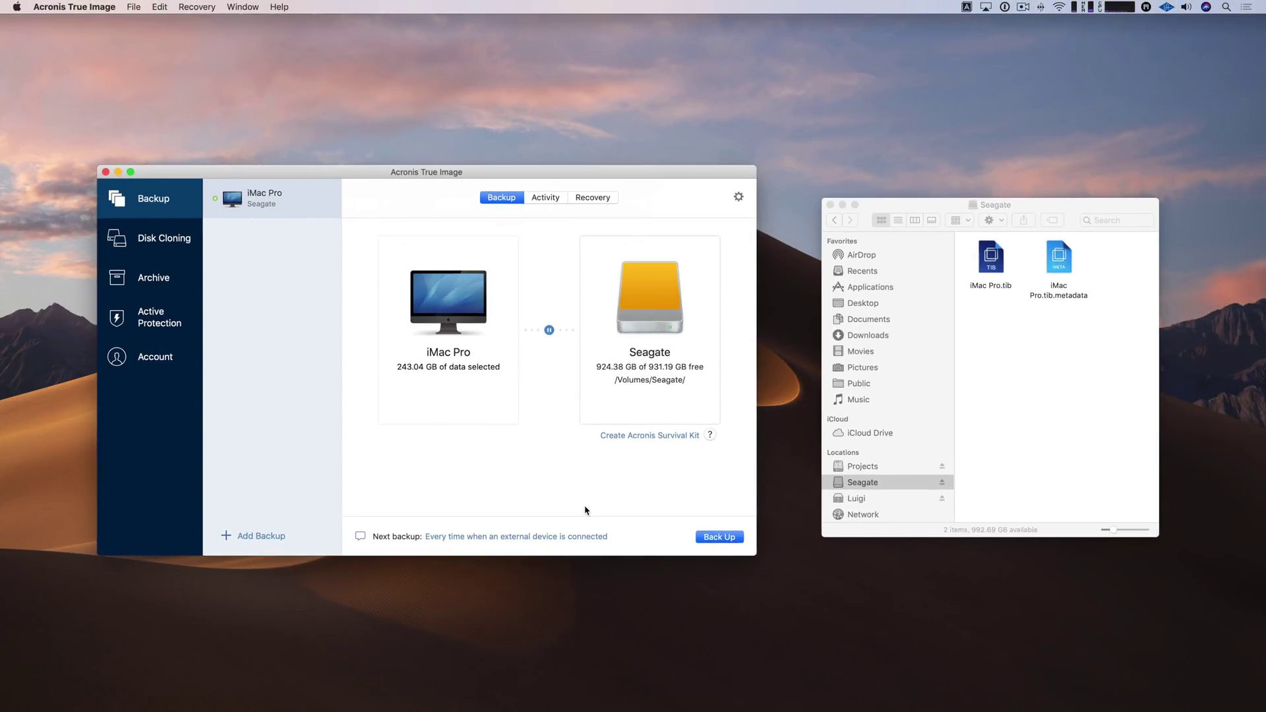
Step: Eject the Seagate drive from its Finder window
left_click(1006, 468)
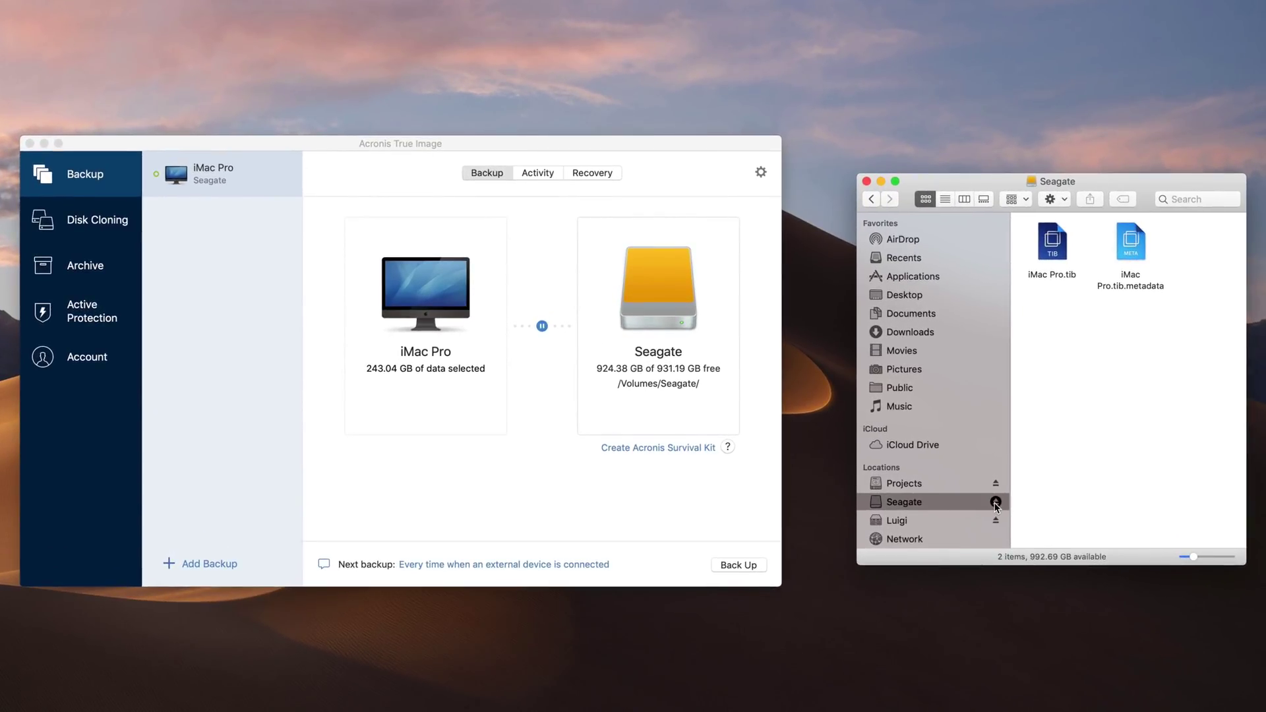
left_click(995, 502)
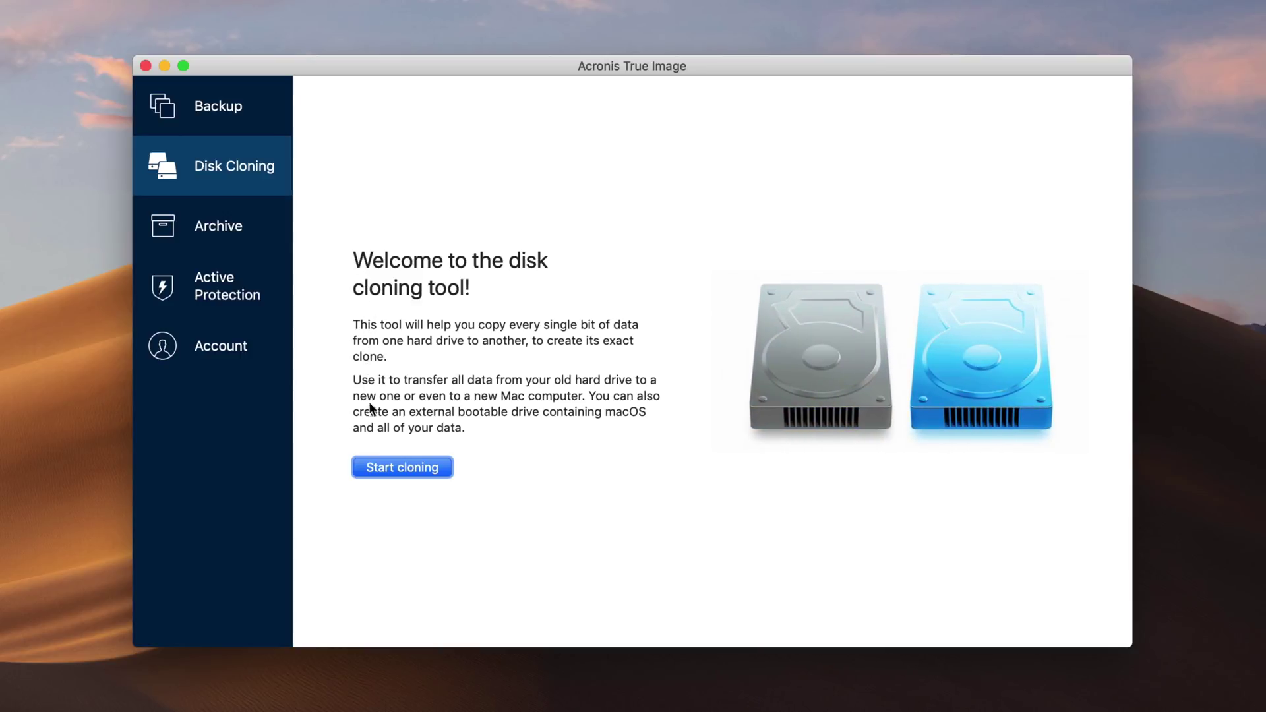
Step: Clone Macintosh HD onto the Seagate Fast SSD, agreeing to format the Seagate
left_click(412, 468)
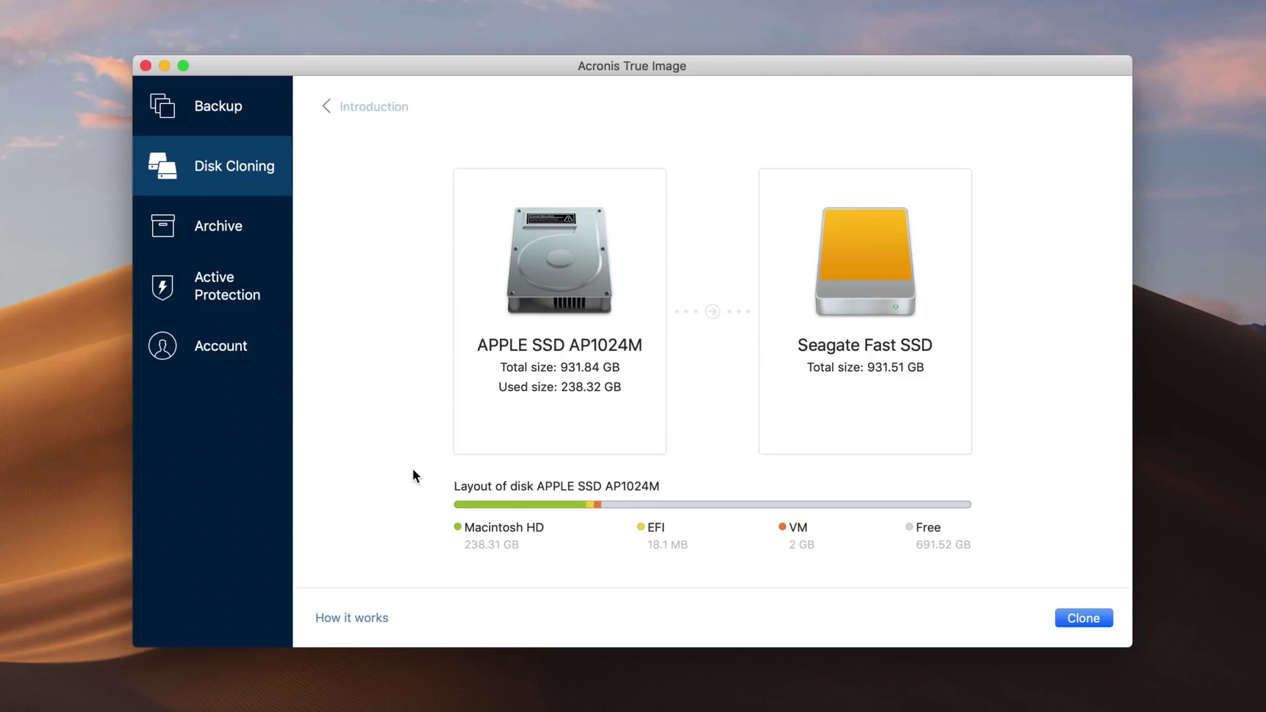
mouse_move(560, 311)
left_click(585, 274)
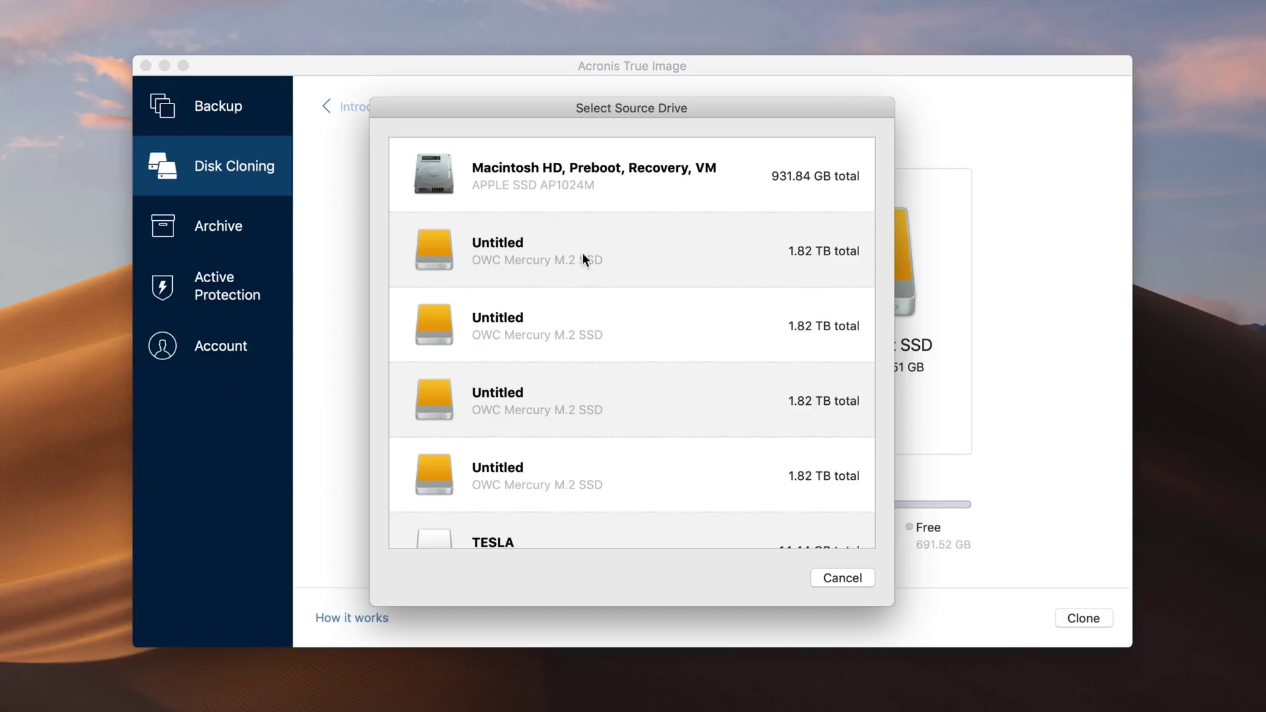
left_click(608, 161)
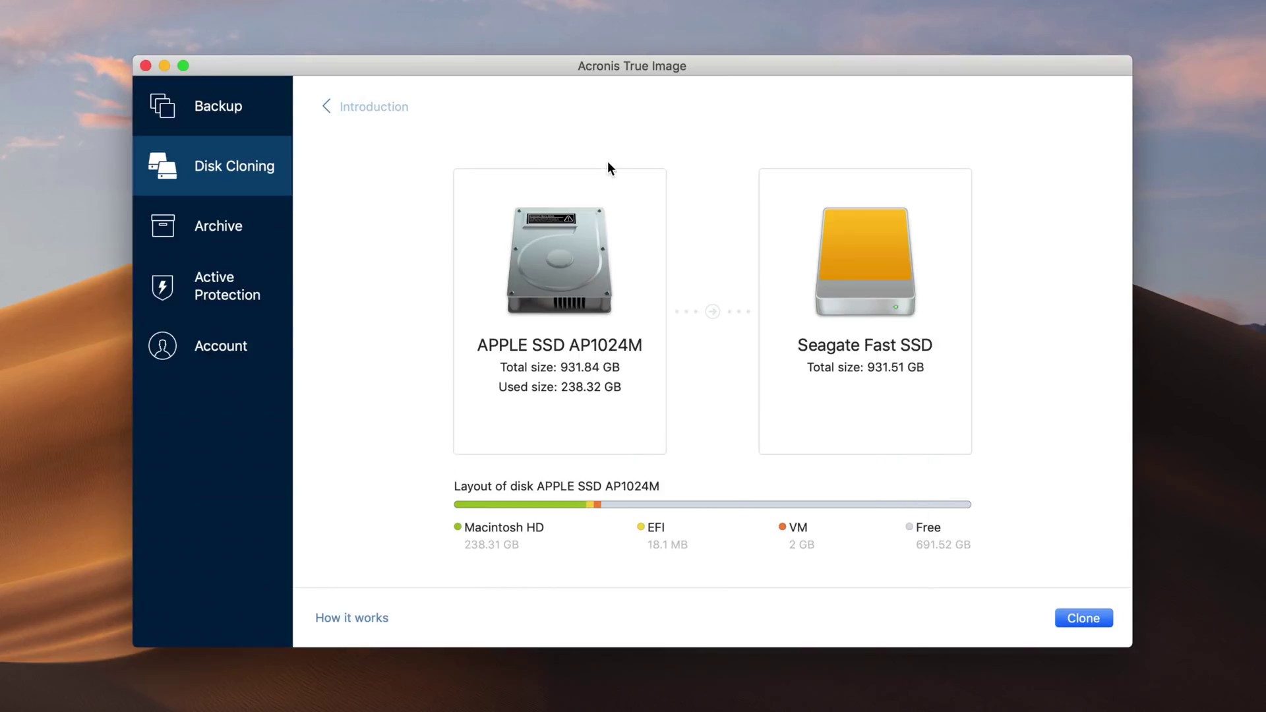
left_click(798, 271)
scroll(699, 491, "down", 3)
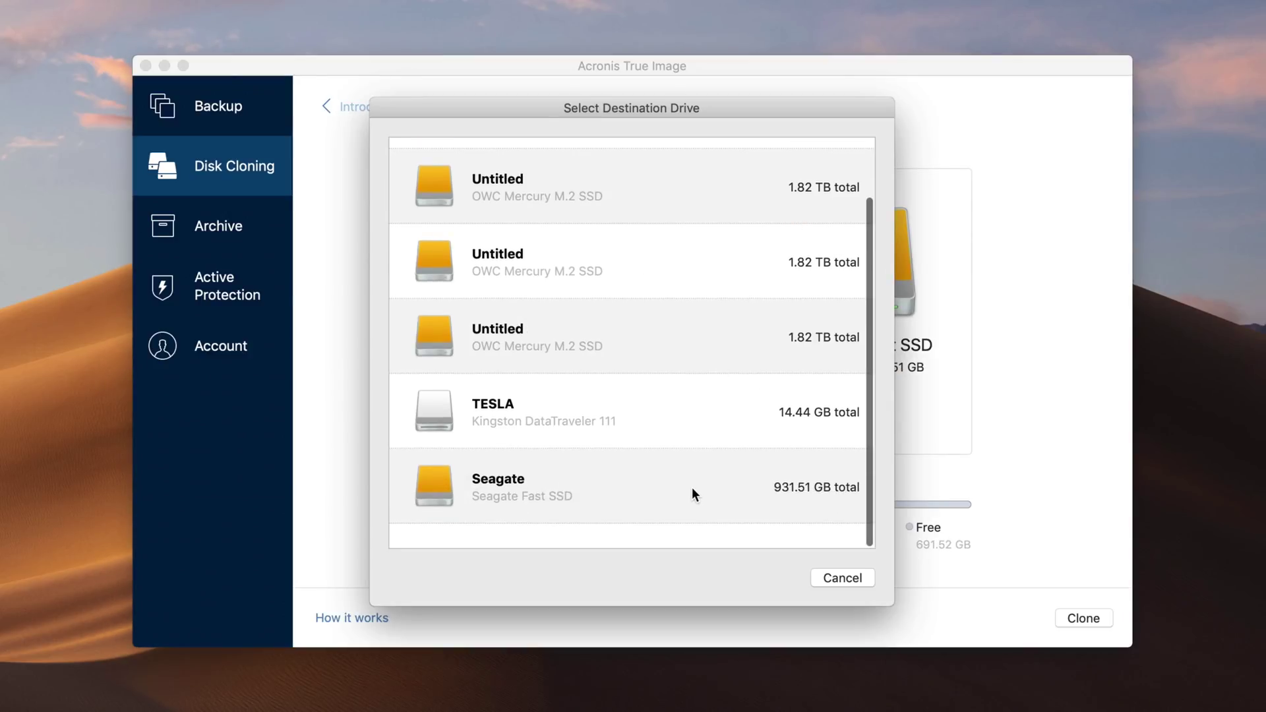
left_click(692, 494)
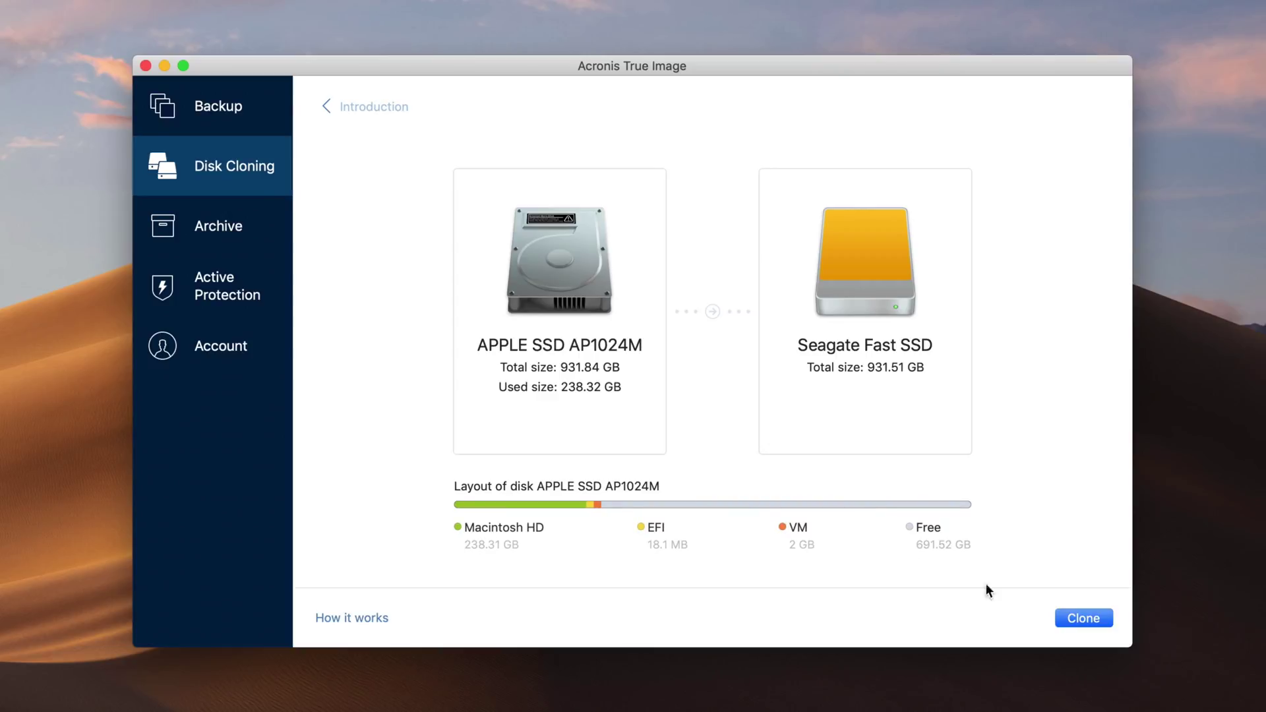
left_click(1079, 613)
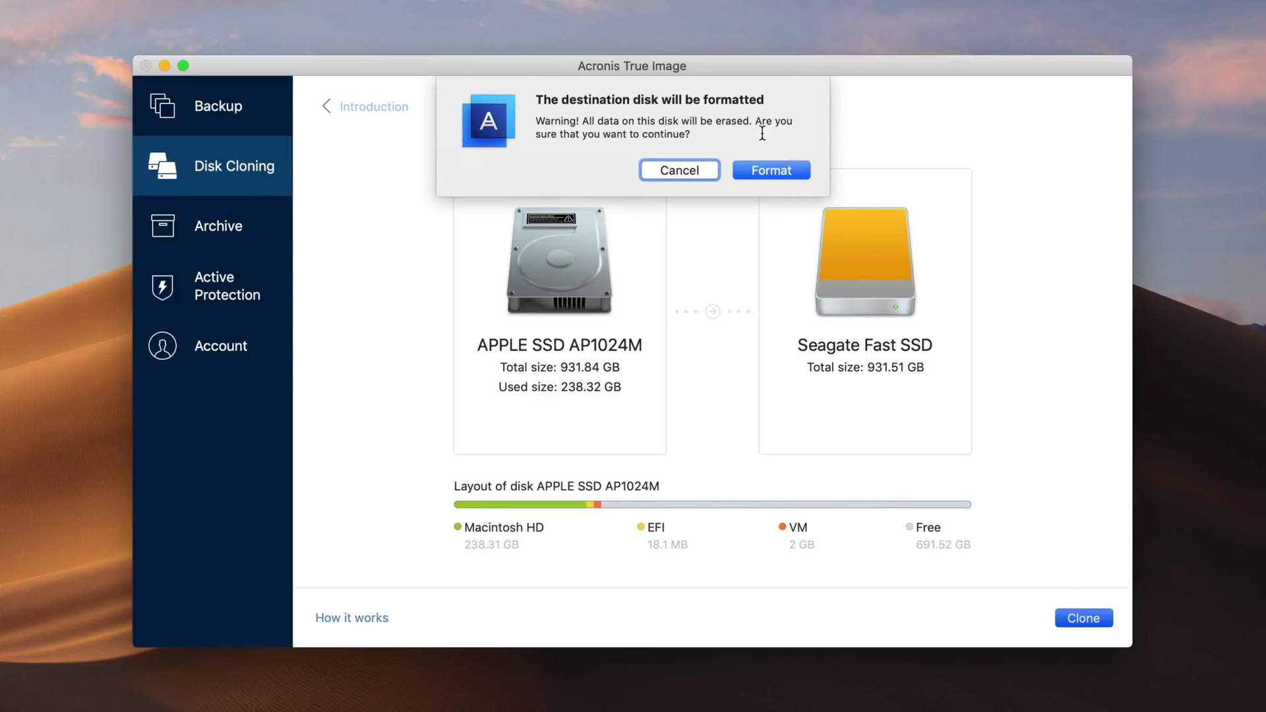
left_click(756, 171)
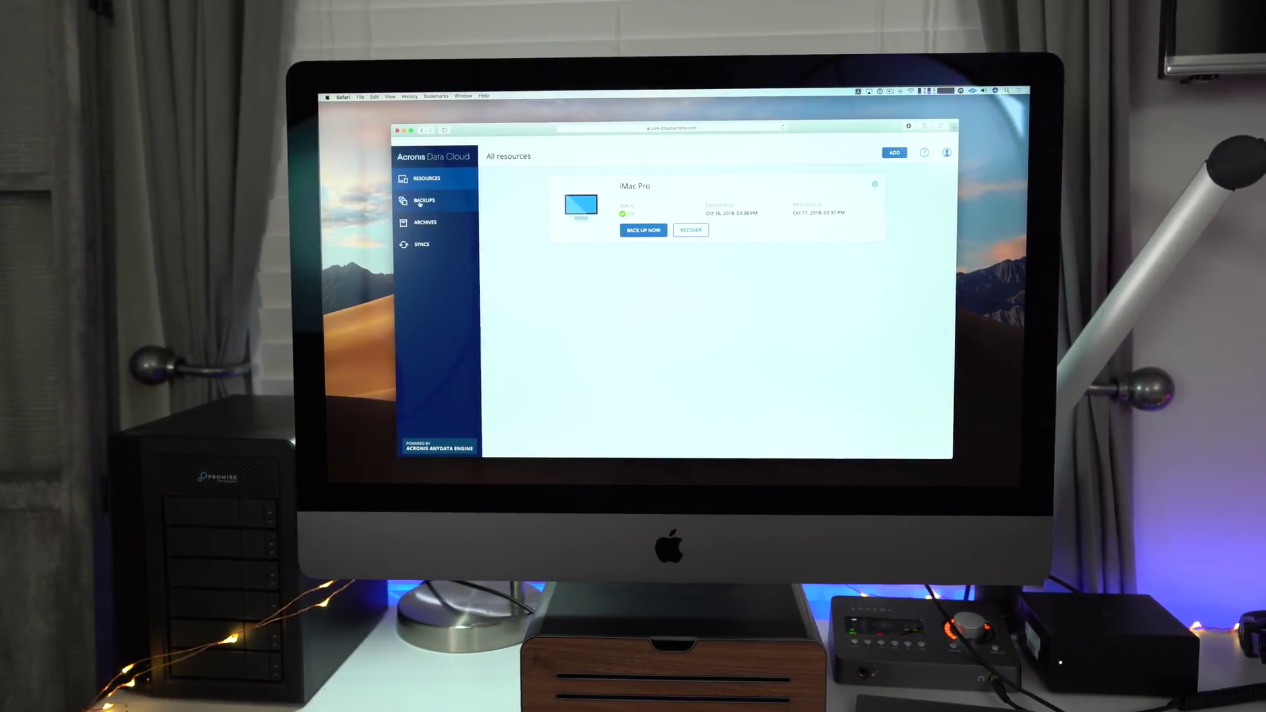
Step: Open the BACKUPS page of the online dashboard to see stored cloud backups
left_click(420, 203)
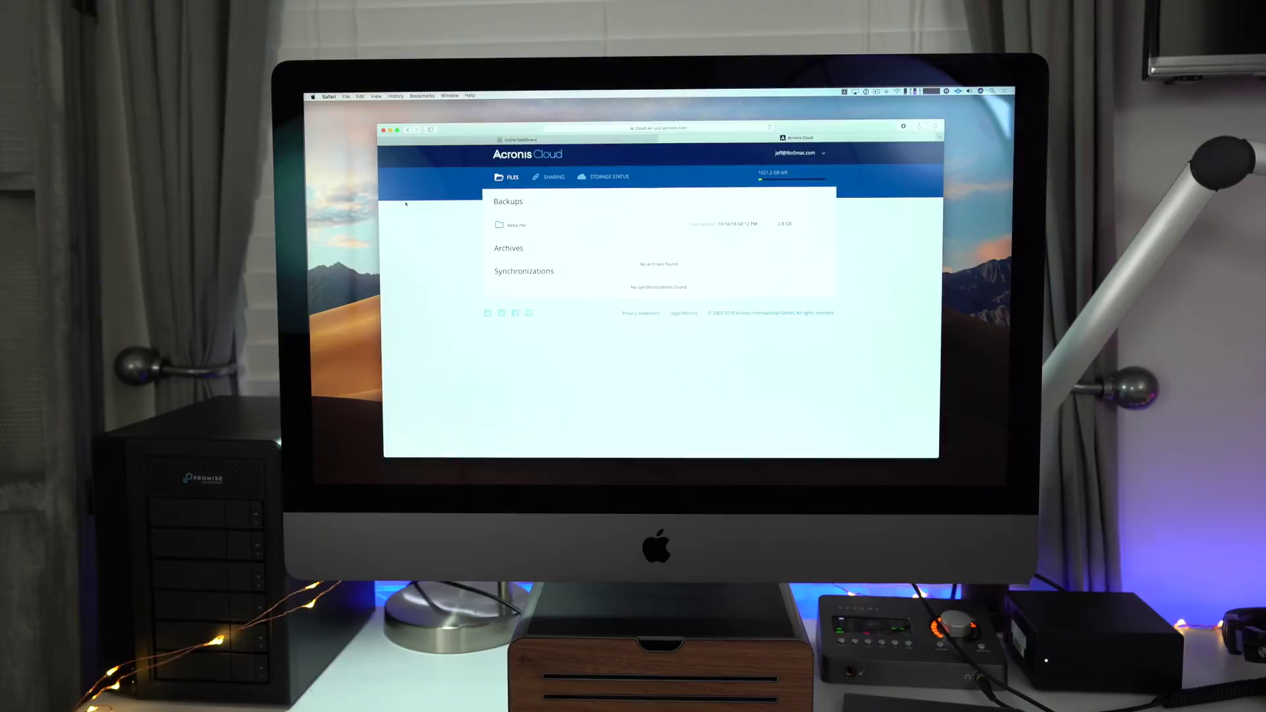